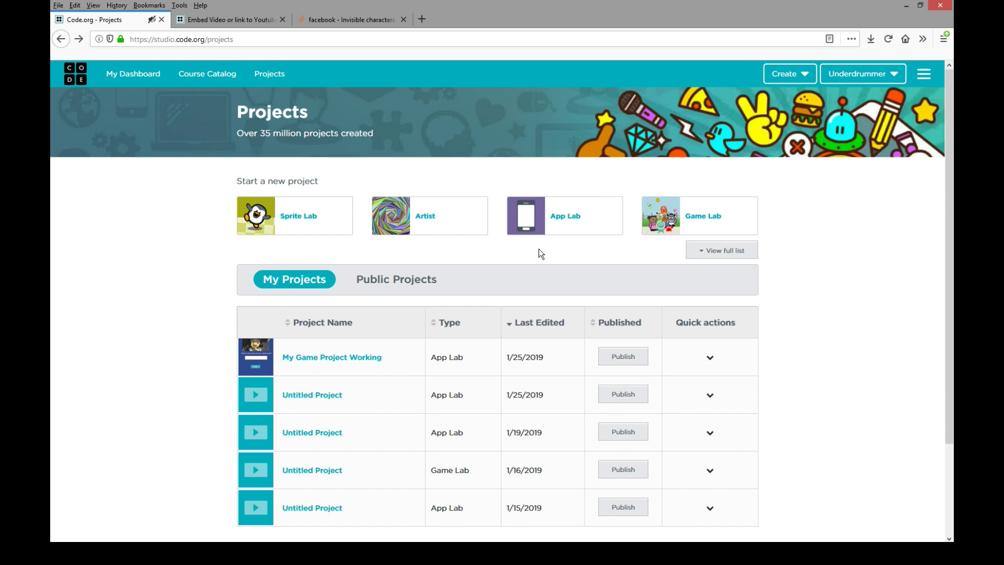
Glance at the App Lab links forum thread, then return to the Code.org projects list
click(221, 19)
click(102, 19)
Return to the forum thread about adding links to App Lab screens
click(244, 18)
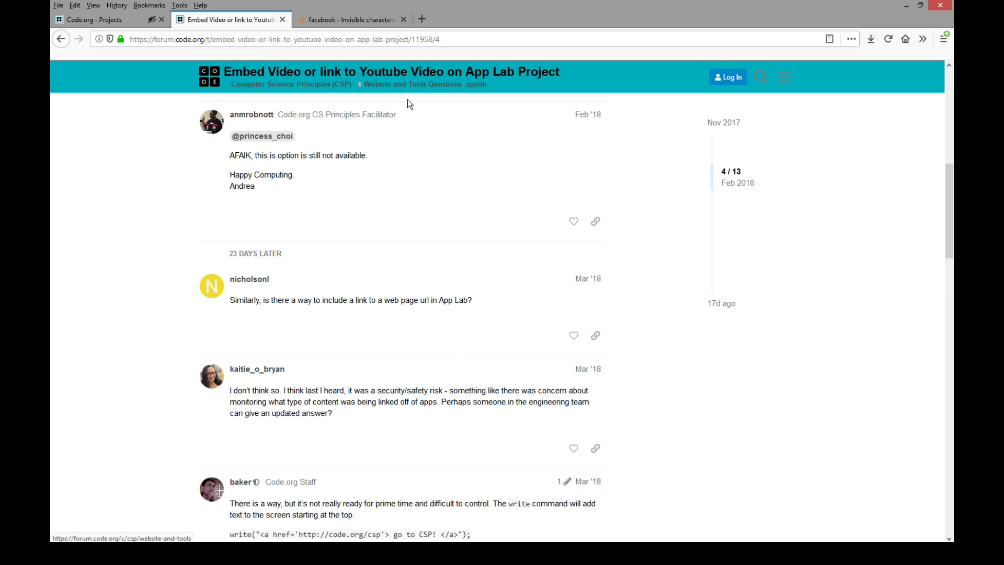
scroll(400, 212, down, 3)
scroll(400, 213, down, 3)
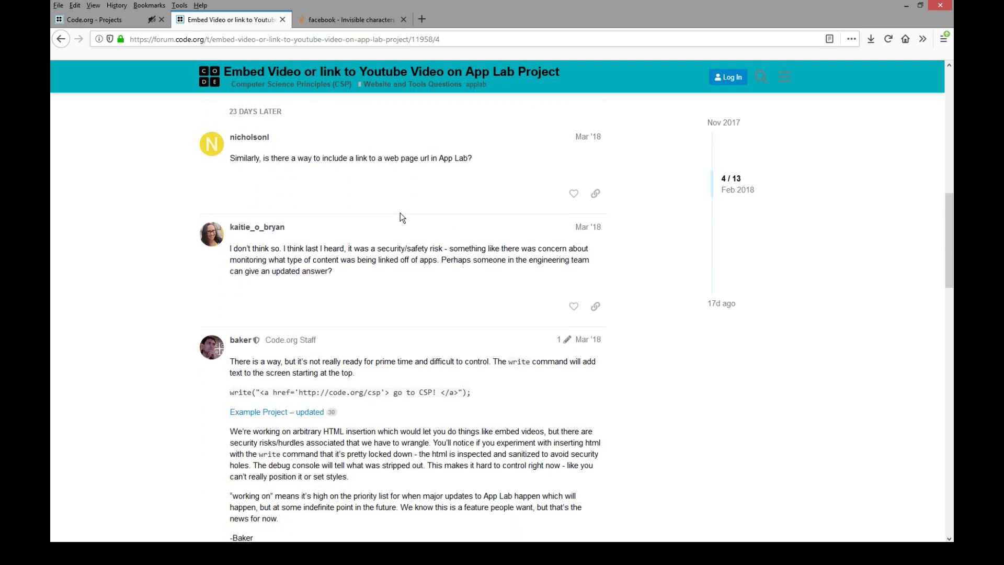
scroll(400, 212, down, 3)
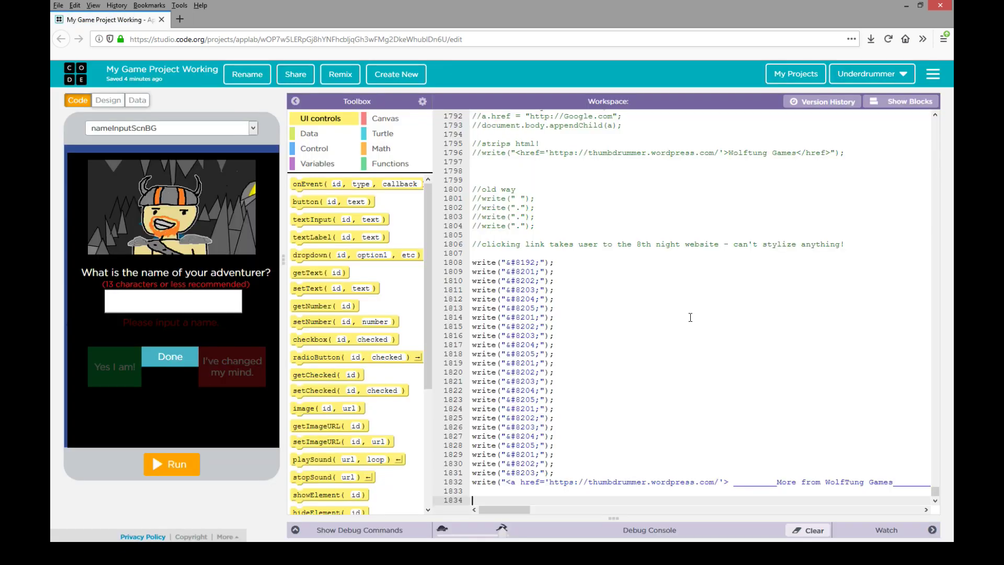
scroll(593, 335, down, 4)
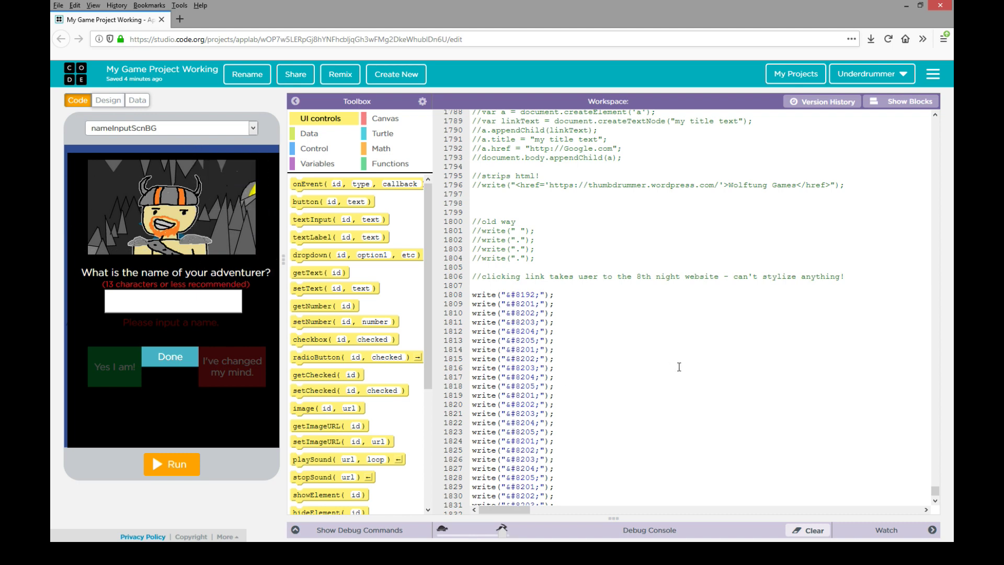
scroll(676, 365, up, 4)
scroll(676, 366, up, 3)
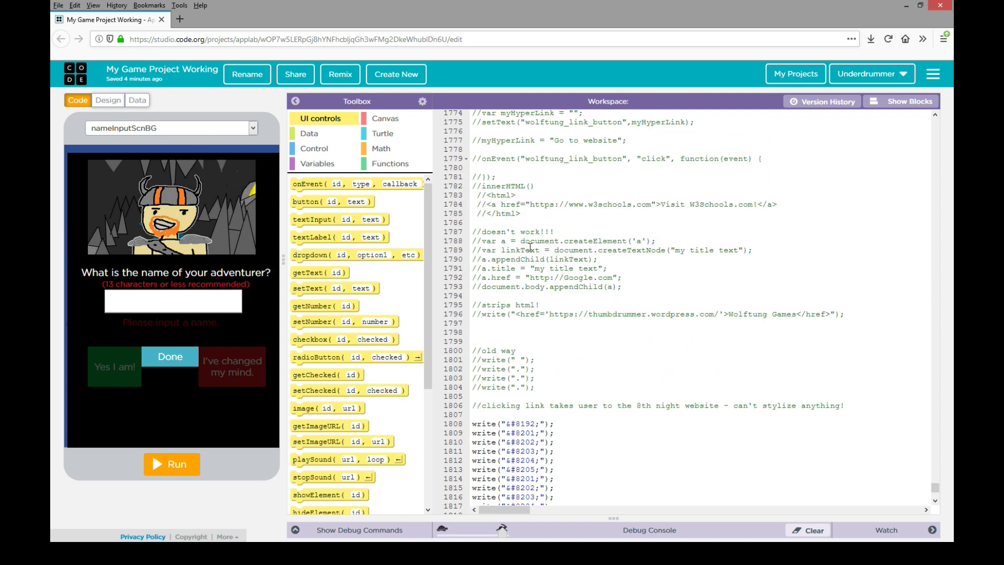
Uncomment the Wolftung Games href write statement on line 1796
click(483, 314)
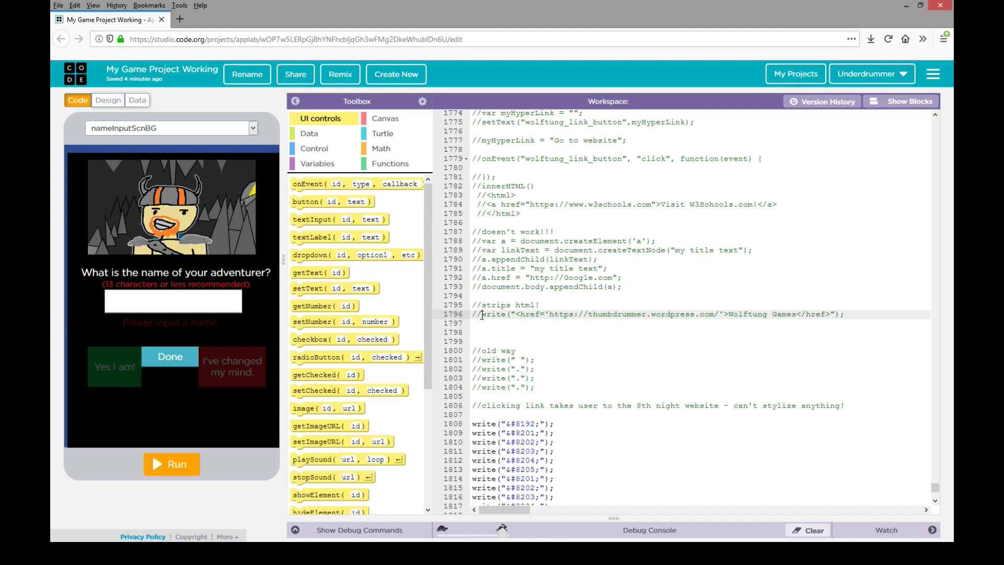
key(BackSpace)
key(BackSpace)
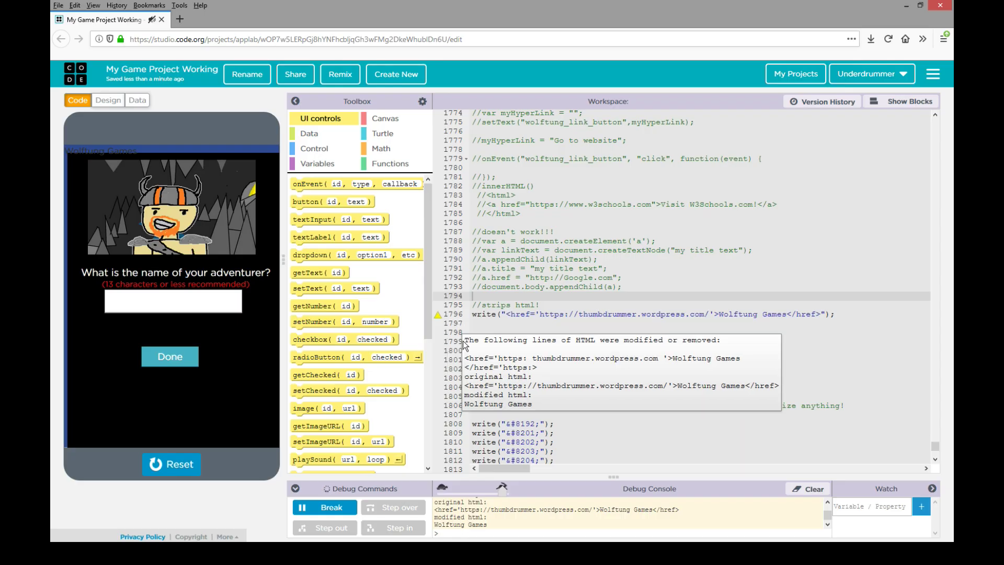
mouse_move(438, 315)
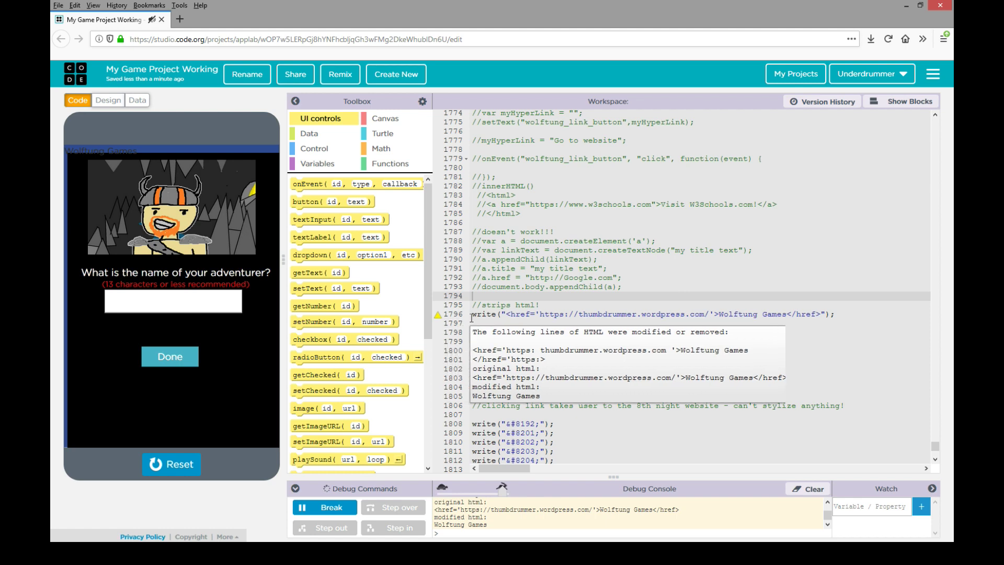
scroll(582, 313, down, 5)
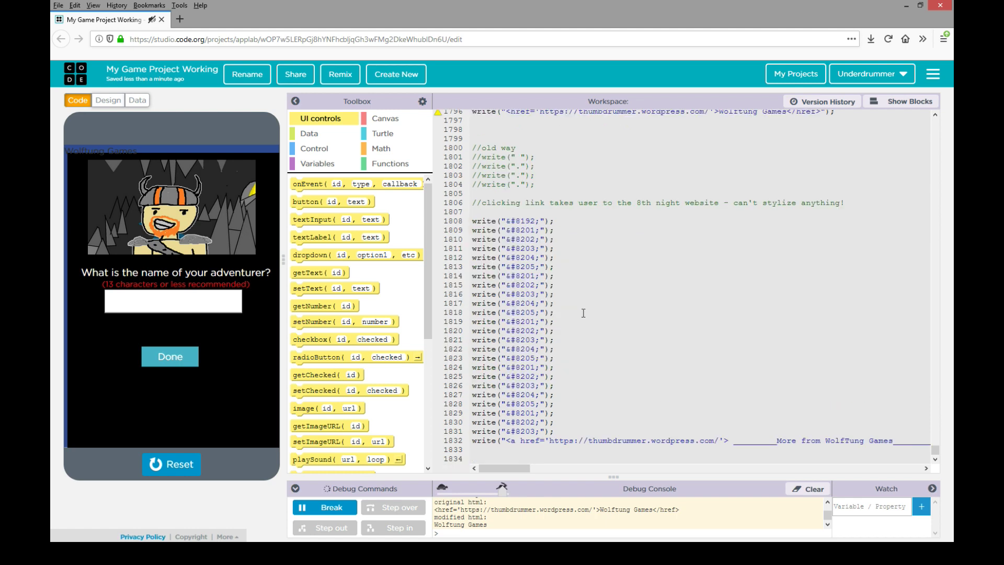
scroll(583, 313, up, 2)
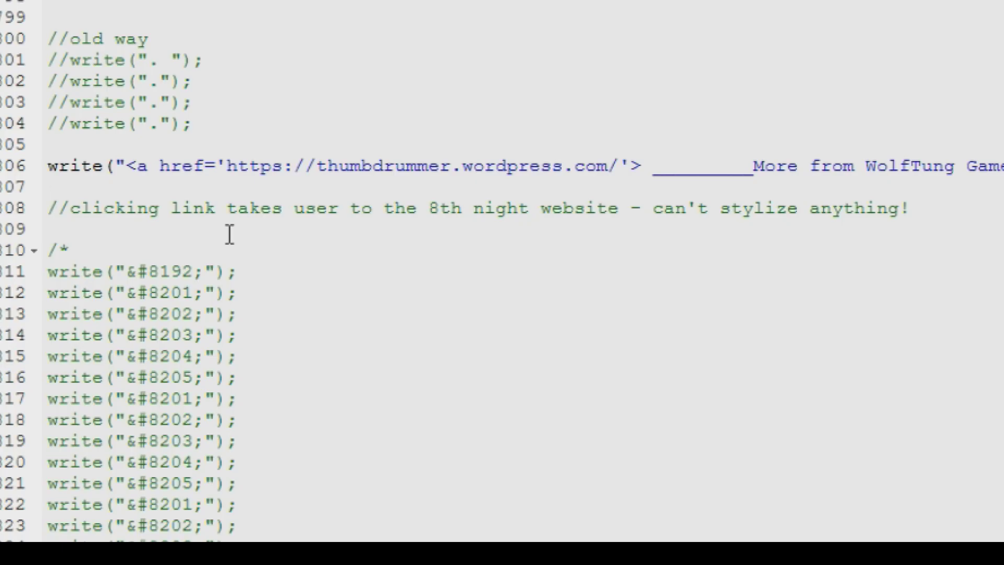
Select the 'More from WolfTung Games' link text, including its leading underscores
drag(750, 174, 651, 166)
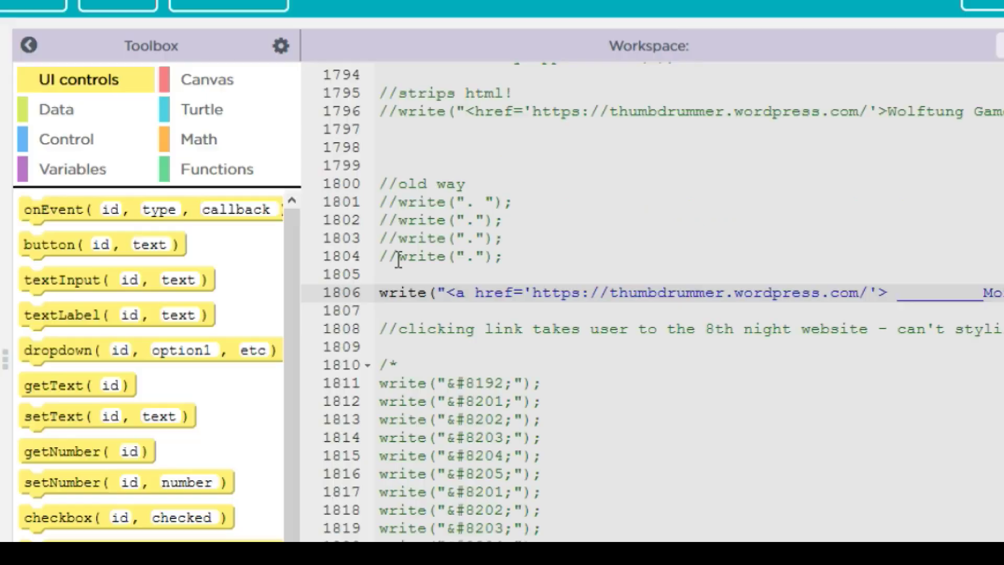
Uncomment the four dot write lines, 1801 through 1804
click(398, 256)
key(BackSpace)
key(BackSpace)
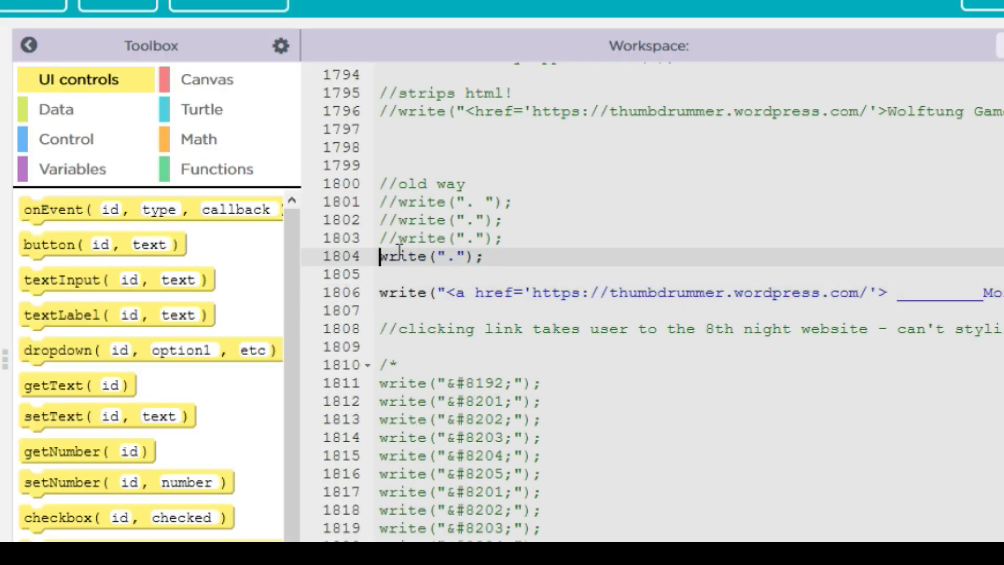
click(397, 239)
key(BackSpace)
key(BackSpace)
click(398, 221)
key(BackSpace)
key(BackSpace)
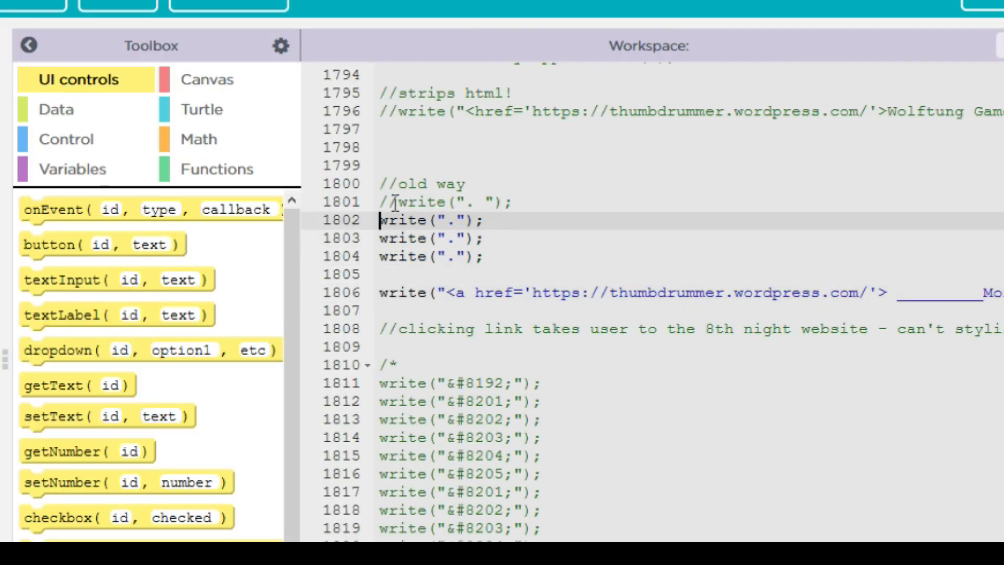
click(398, 201)
key(BackSpace)
key(BackSpace)
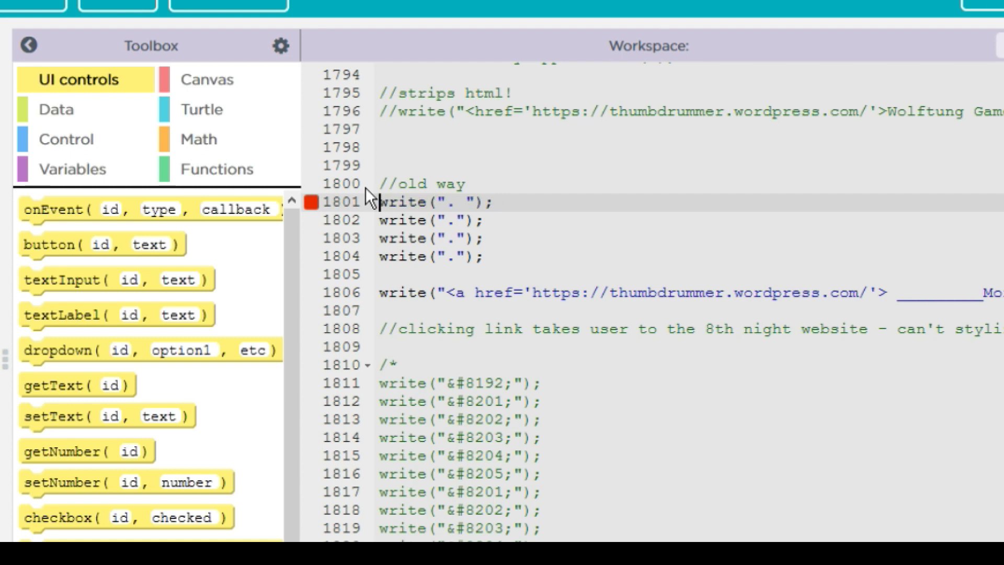
Remove the stray space from write(". ") and rerun the app to check the link position
click(469, 201)
key(BackSpace)
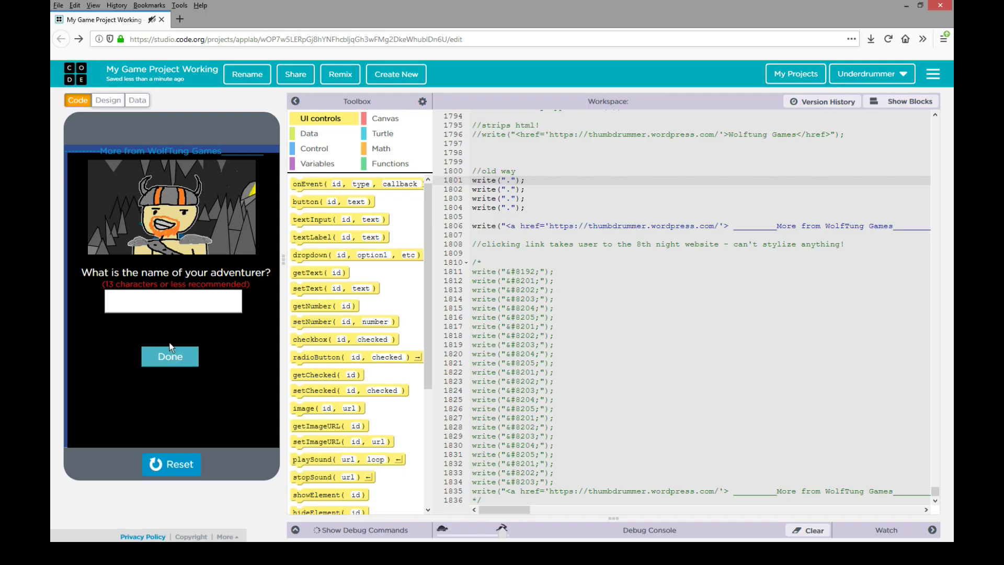
click(170, 356)
click(176, 465)
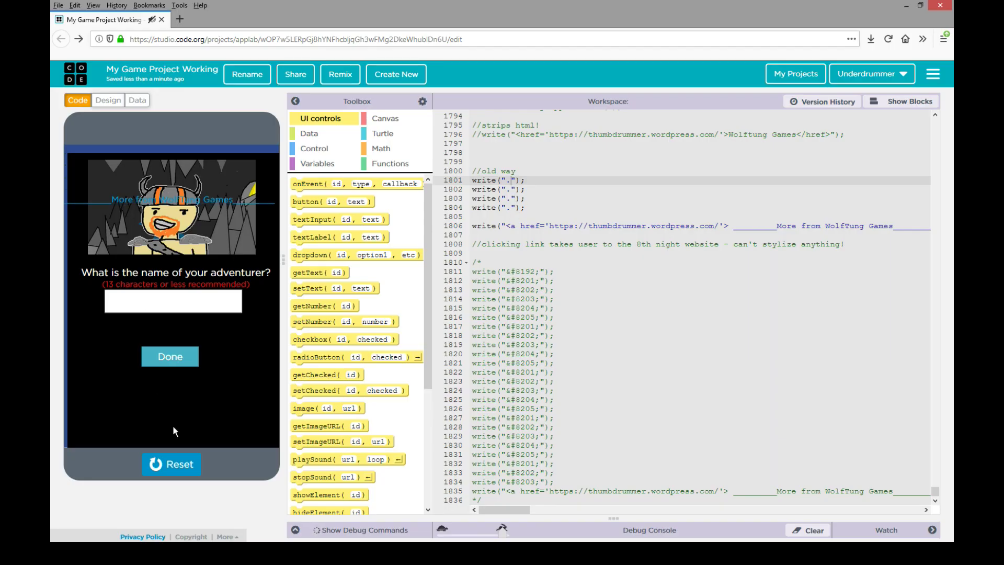
Comment out the dot writes and delete the block comment markers around the invisible-character writes
click(472, 207)
text(//)
click(472, 198)
text(//)
click(473, 262)
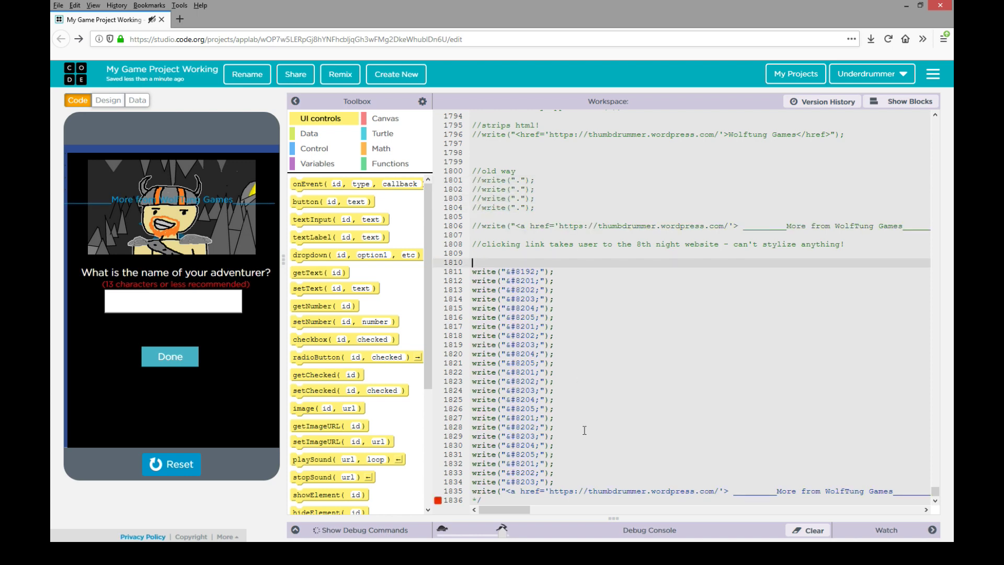
click(484, 500)
key(BackSpace)
key(BackSpace)
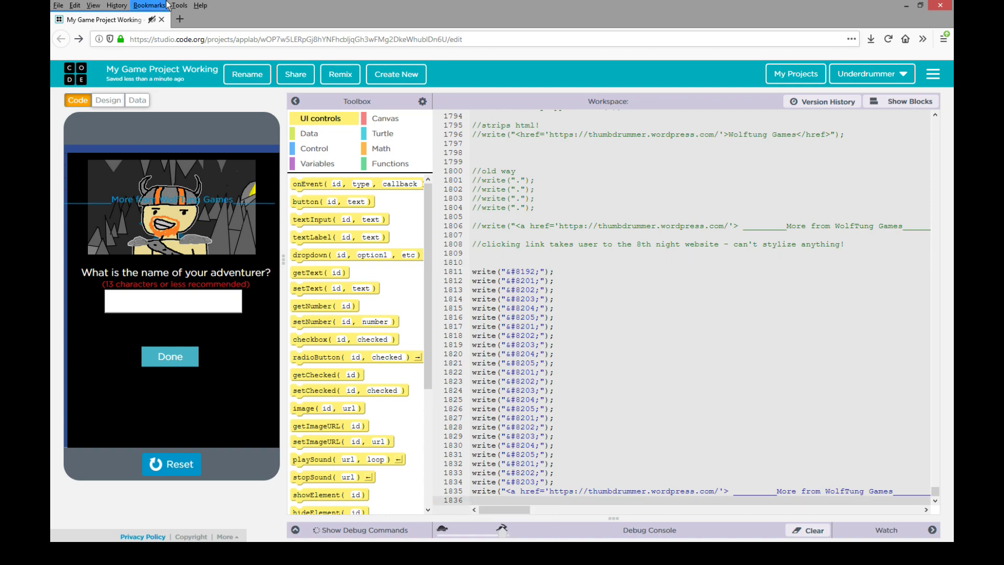
Check the Stack Overflow invisible-character table, then move through the forum thread and projects page tabs
key(ctrl+Tab)
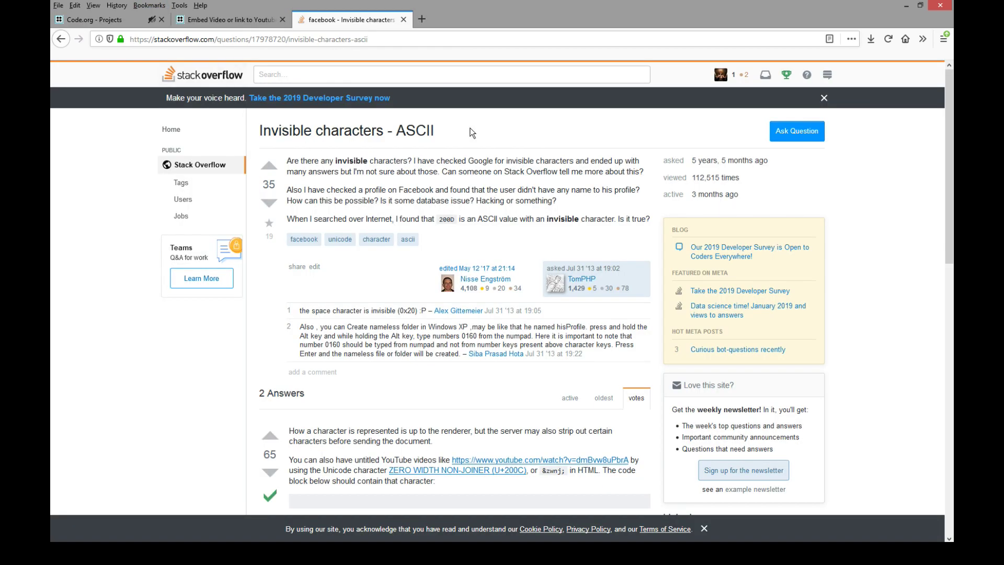
scroll(492, 302, down, 3)
scroll(478, 320, down, 3)
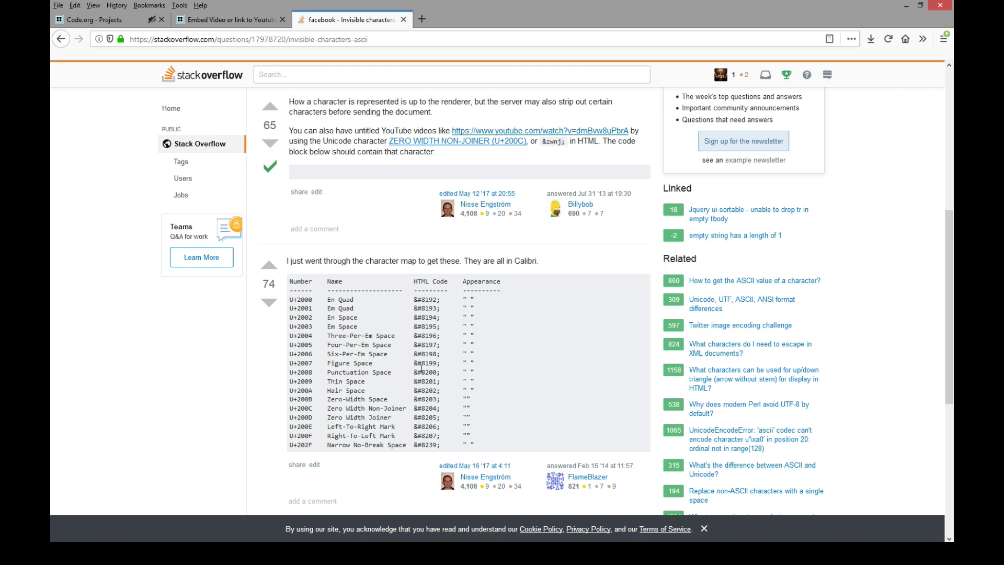
click(211, 20)
click(95, 20)
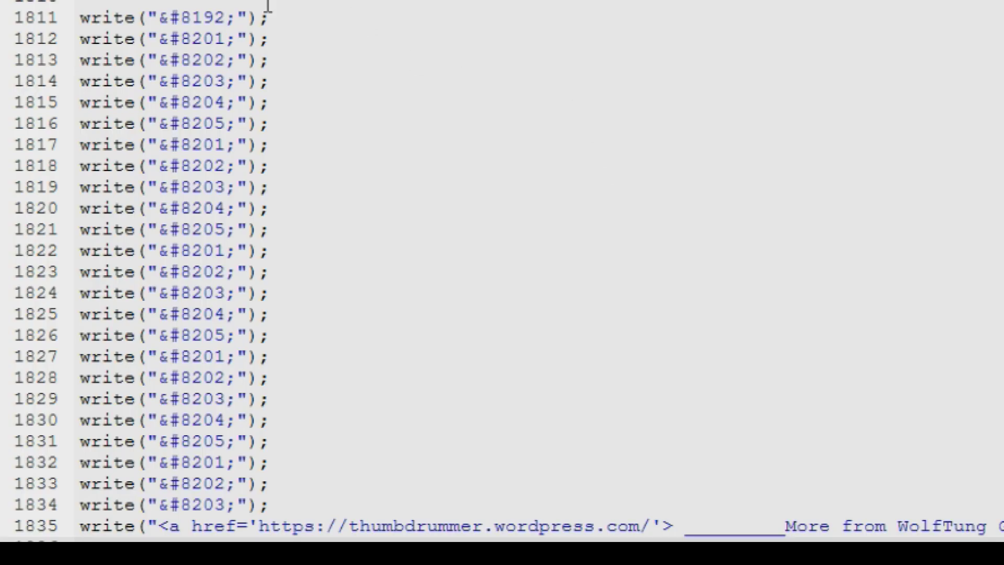
Return to App Lab to review the write("&#8192;") lines before the link write
click(84, 20)
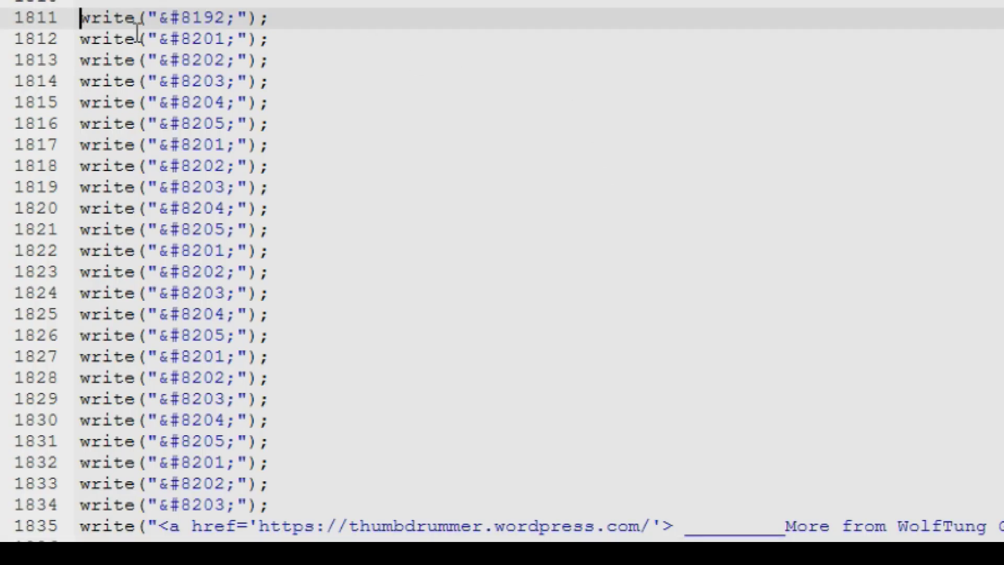